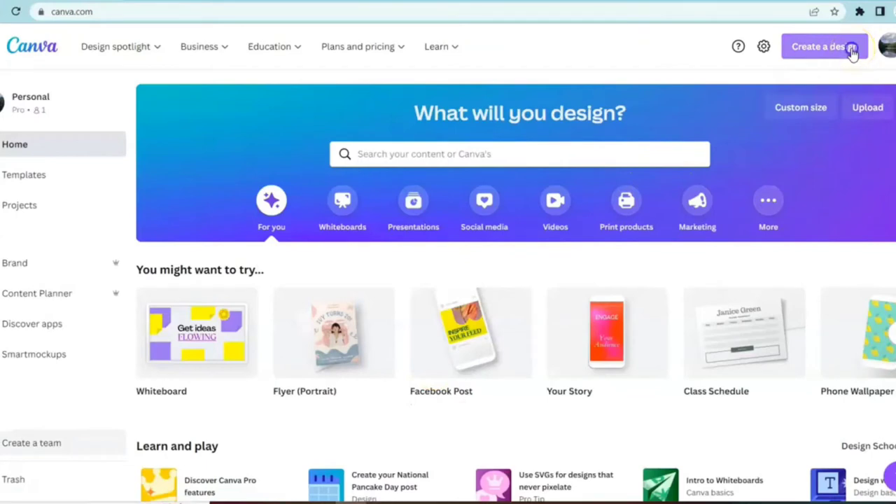
Create a blank custom-size design 11 in wide by 8.5 in tall
left_click(852, 53)
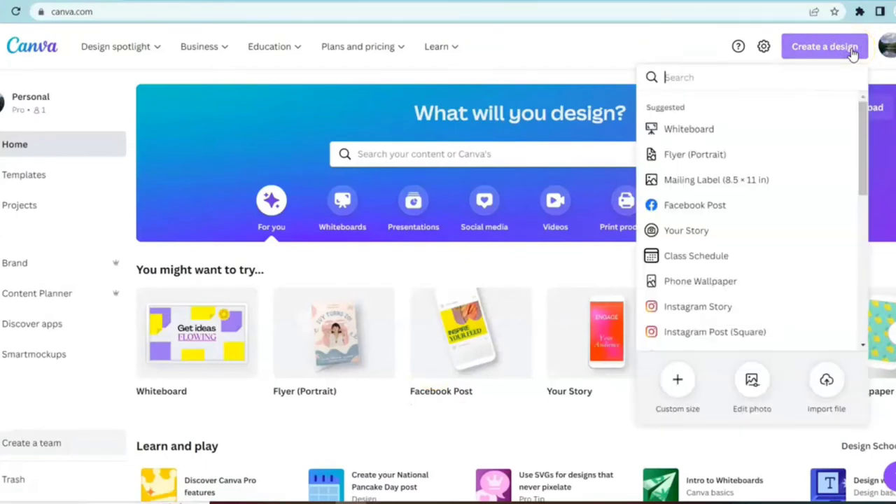
left_click(676, 388)
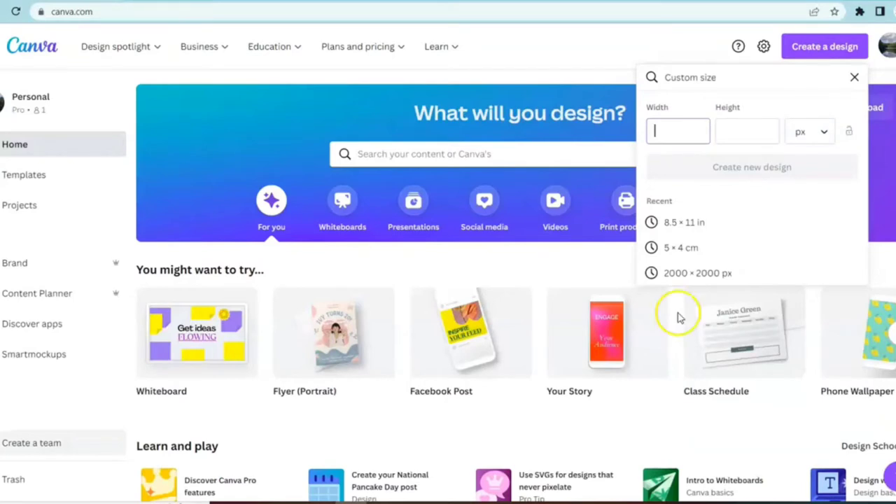
type("11")
left_click(747, 140)
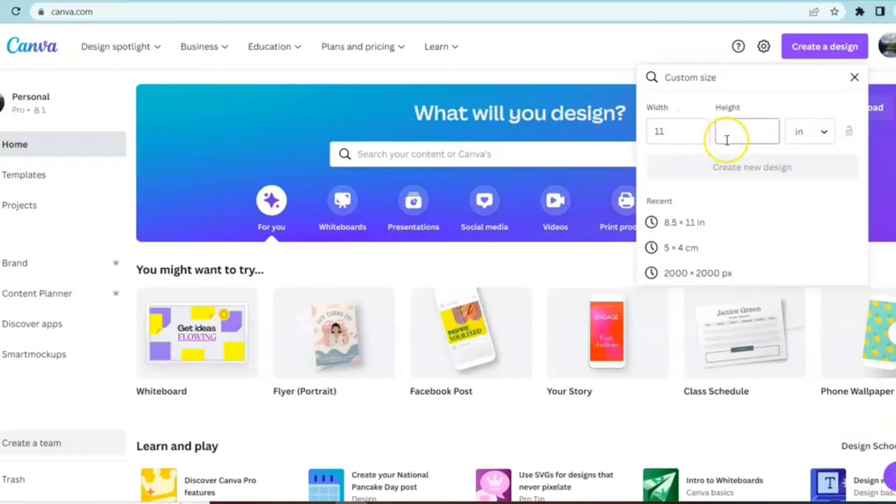
type("8.5")
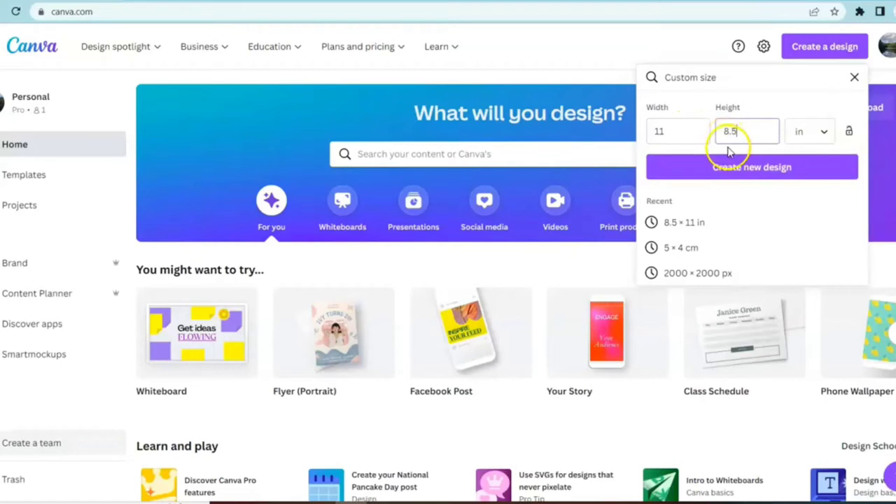
left_click(749, 173)
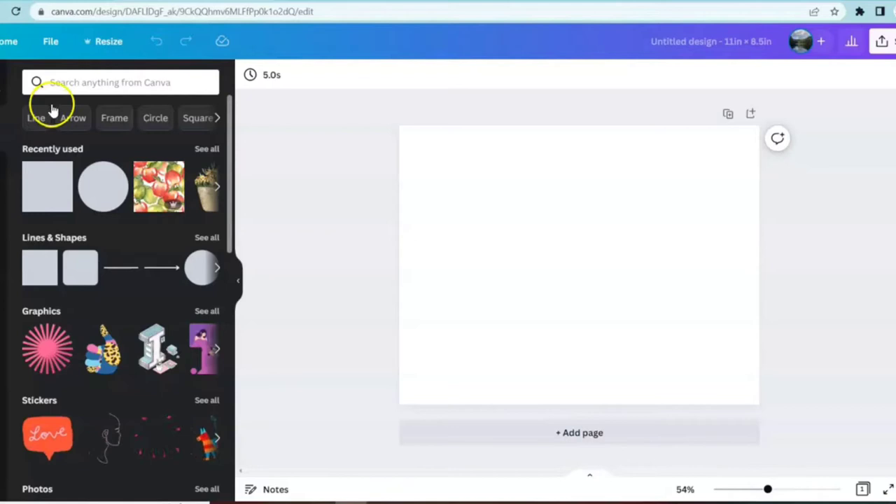
Rerun the 'watercolor green apples' element search and add the apple pattern image to the page
left_click(79, 81)
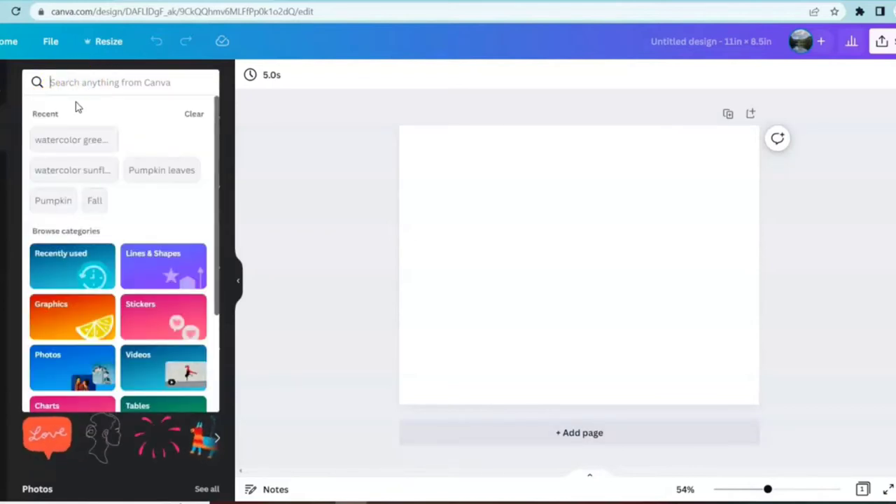
type("a")
key("BackSpace")
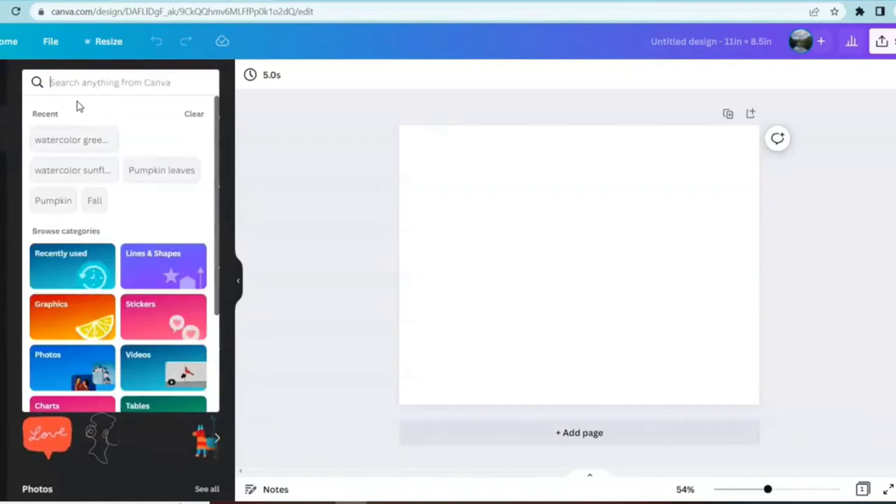
type("wa")
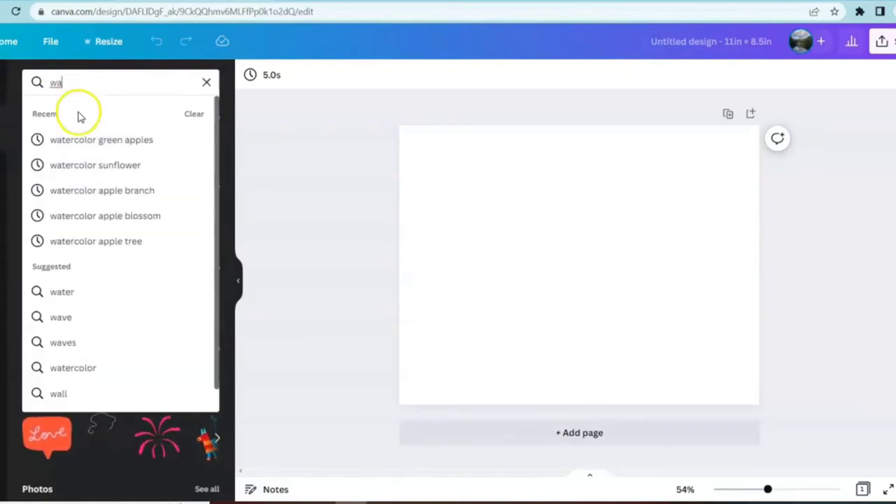
left_click(91, 139)
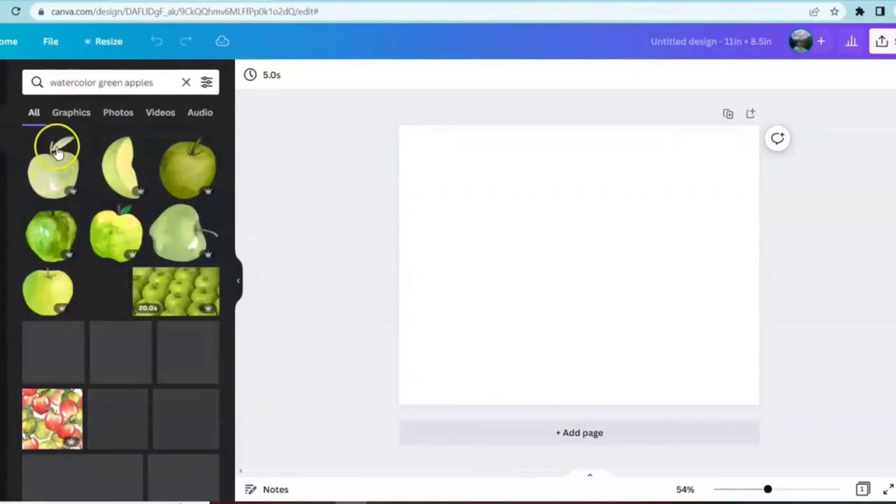
left_click(52, 418)
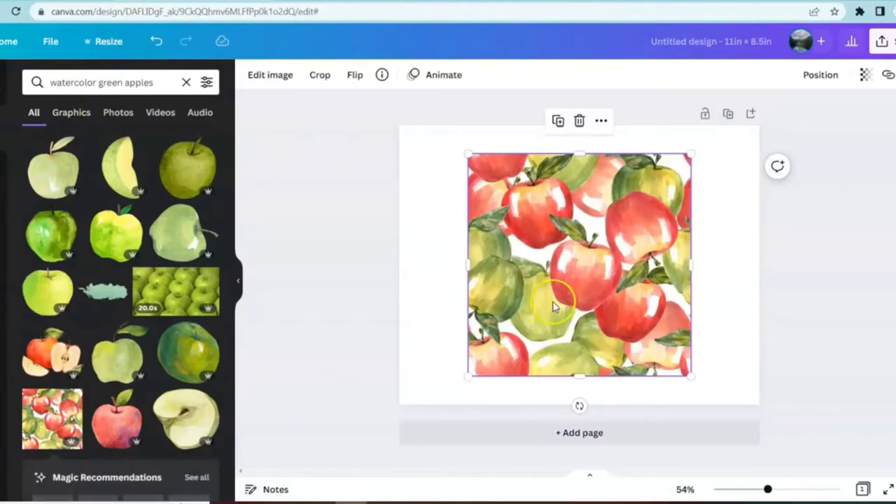
Move the apple pattern to the top-left corner, shrink it to about 5.8, and duplicate it below
left_click_drag(553, 257, 539, 244)
left_click_drag(621, 346, 562, 254)
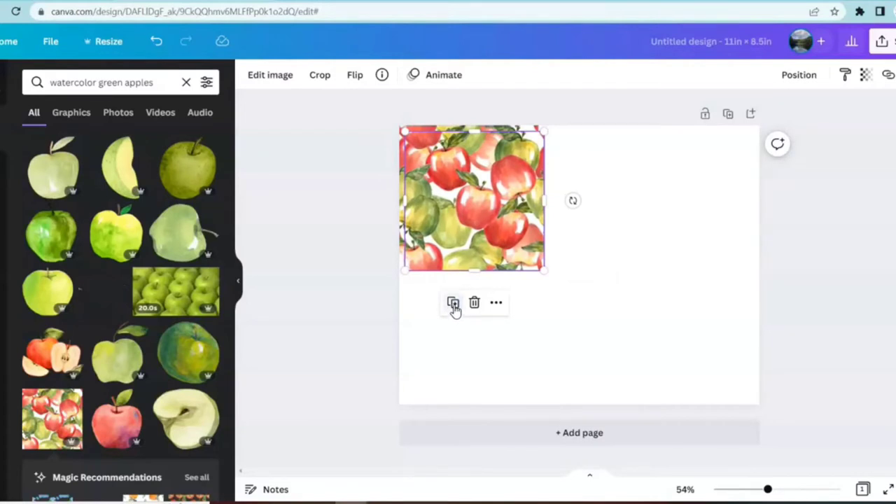
left_click(454, 302)
left_click_drag(474, 190, 474, 310)
Nudge the lower apple tile up to close the gap, then select both tiles
left_click(634, 244)
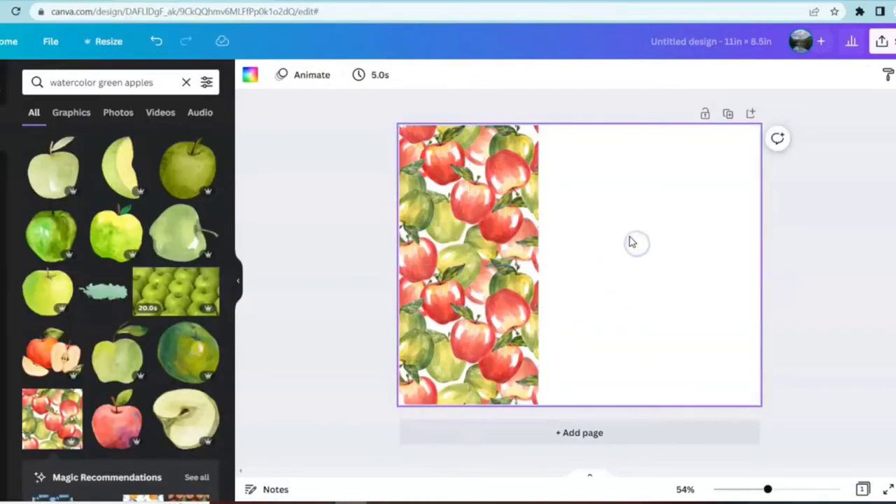
left_click(509, 310)
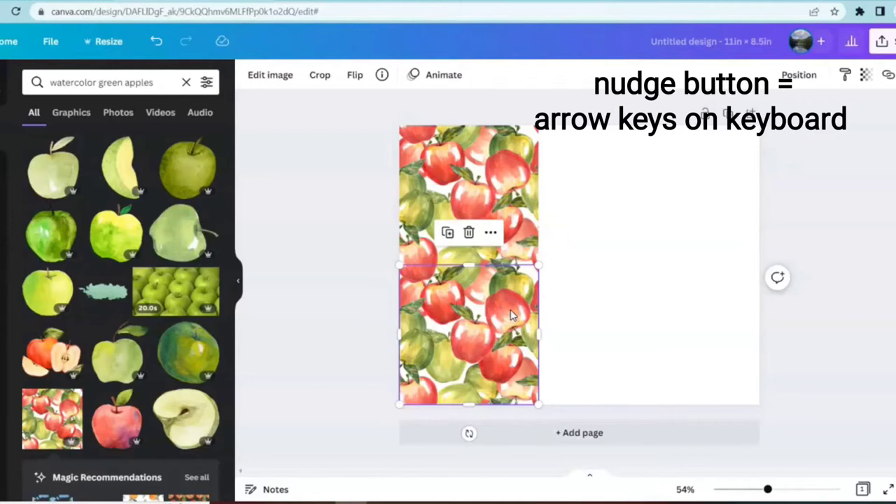
key("Up")
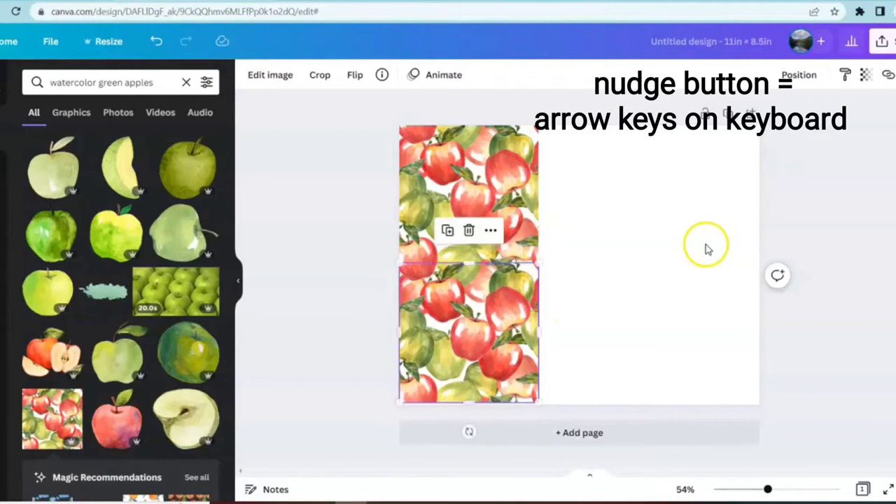
left_click(472, 405)
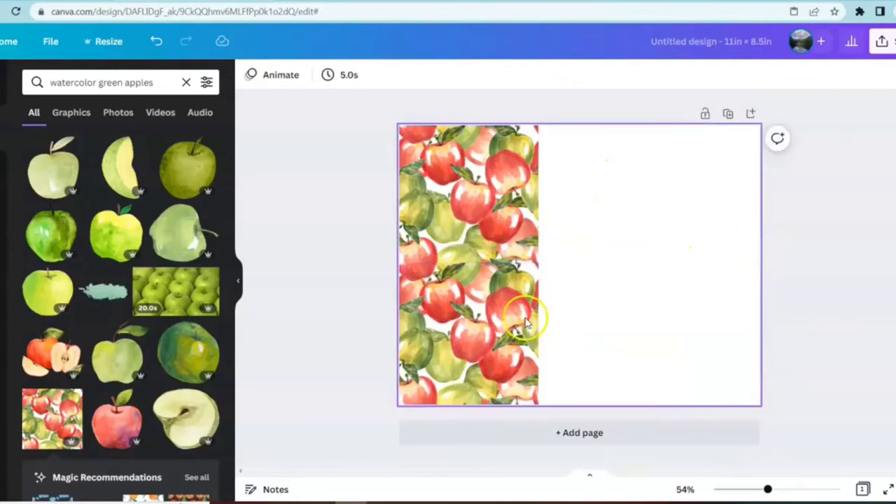
left_click_drag(584, 174, 396, 350)
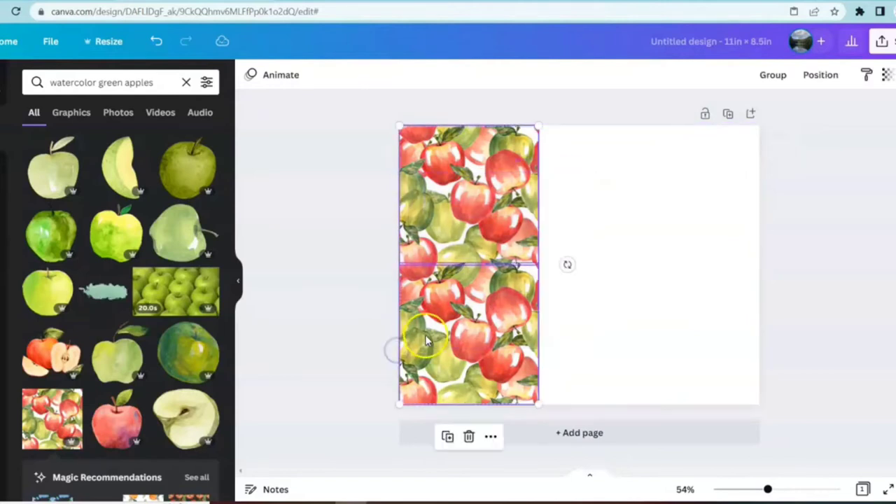
Duplicate the two-tile apple column twice across to the right edge and align the top-left tile
left_click(448, 438)
left_click_drag(499, 245, 636, 241)
left_click(604, 331)
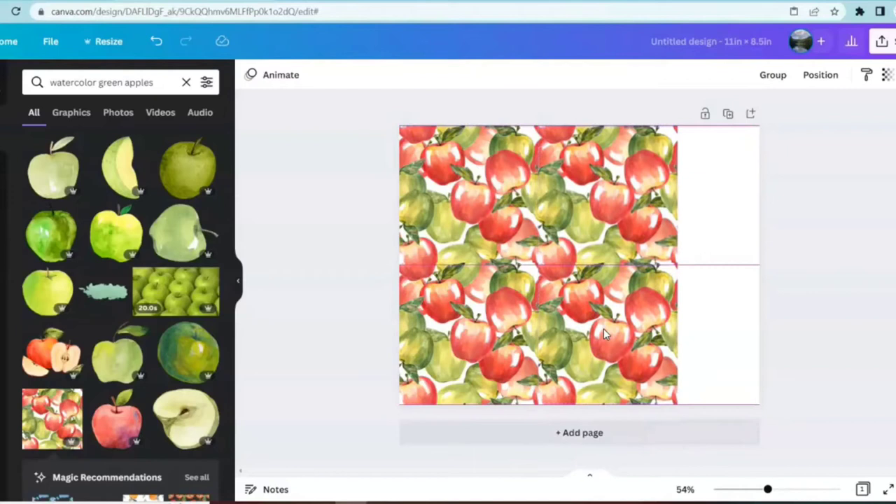
left_click(585, 437)
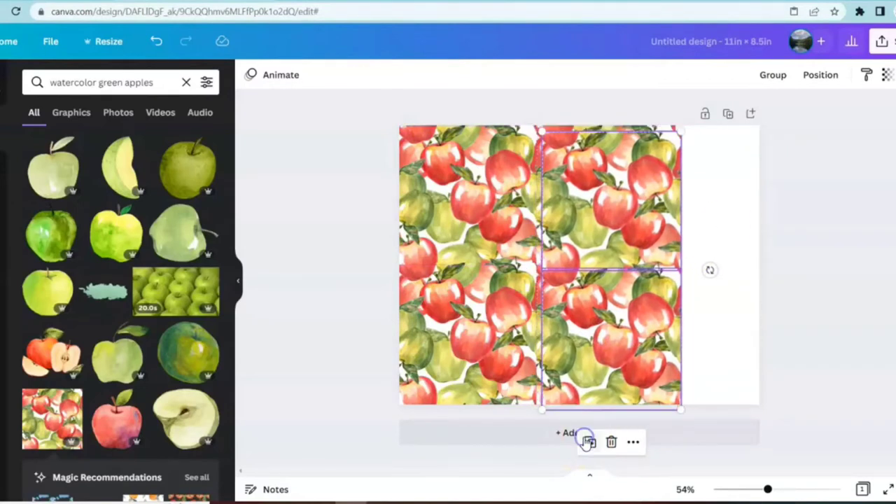
left_click_drag(606, 176, 739, 170)
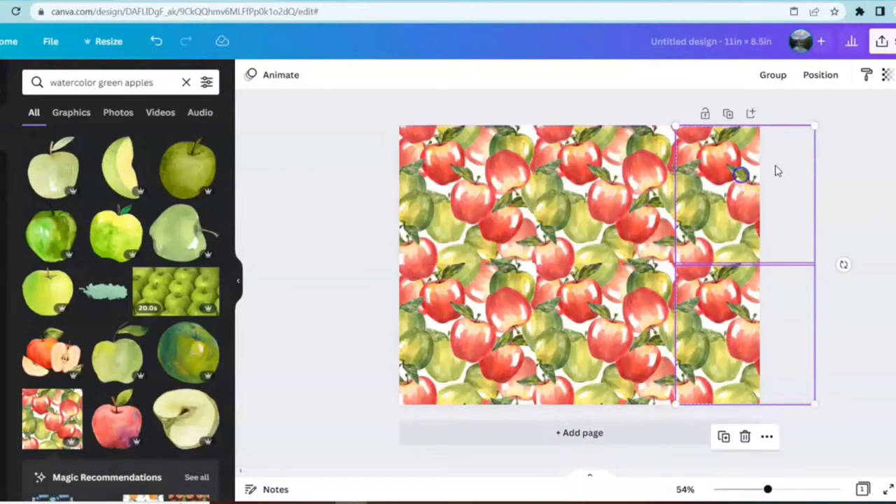
left_click(865, 151)
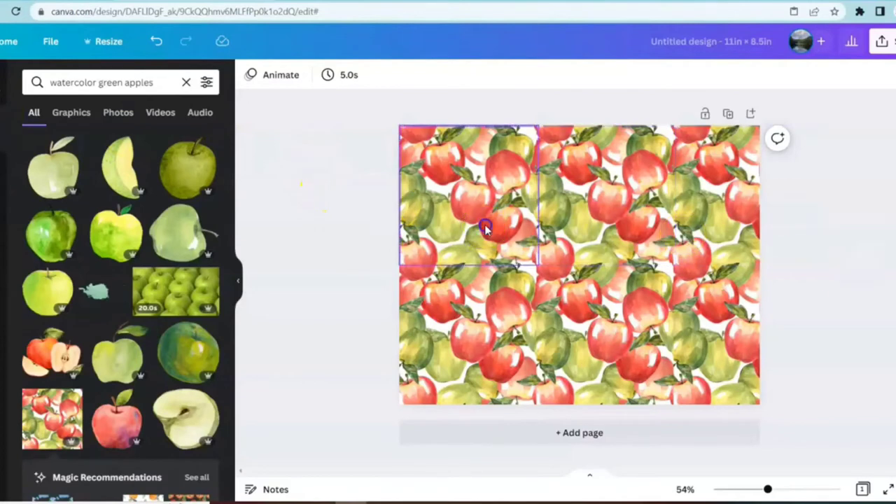
left_click_drag(485, 229, 186, 223)
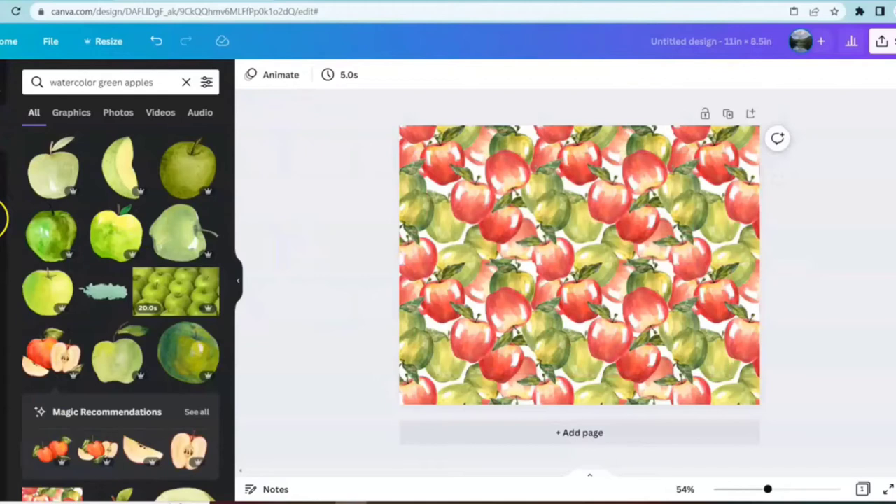
Add a 'distressed' texture graphic from the Graphics results and move it over the page's left side
left_click(30, 82)
type("dist")
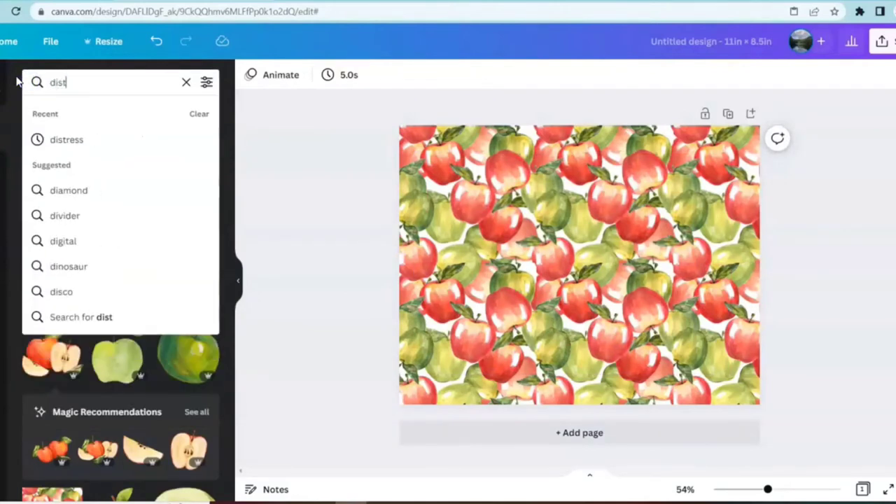
type("ress")
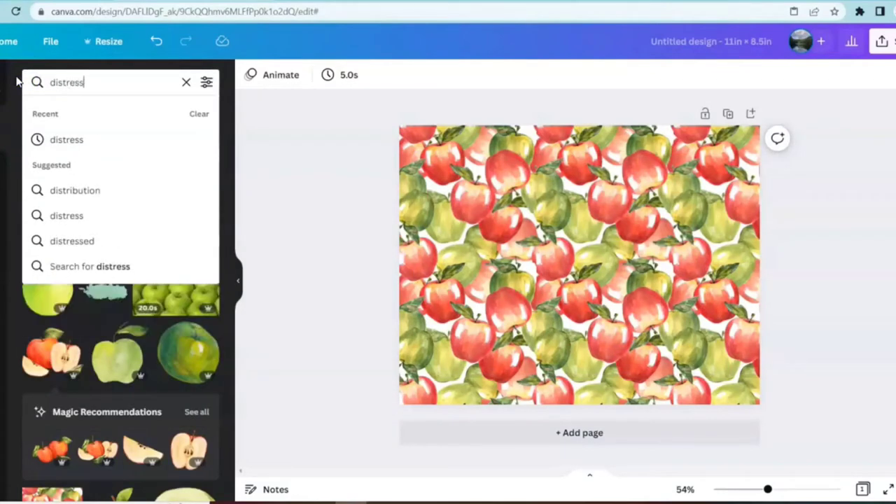
type("ed")
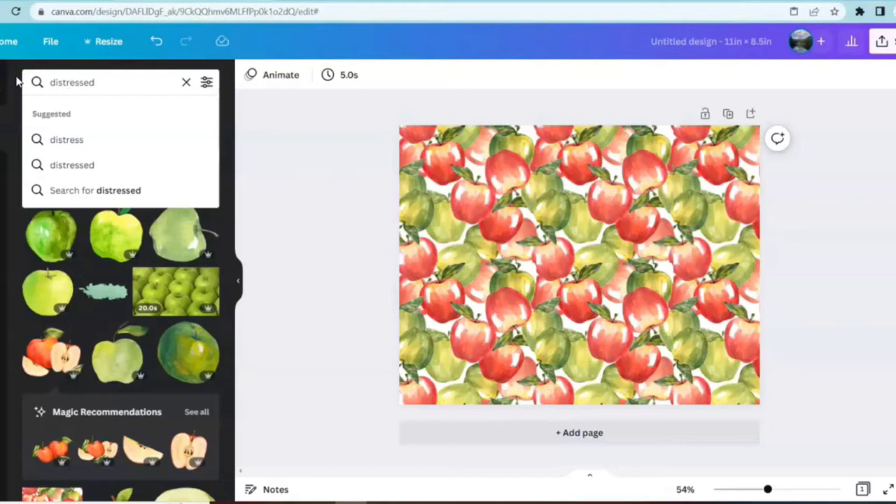
key("Return")
left_click(71, 112)
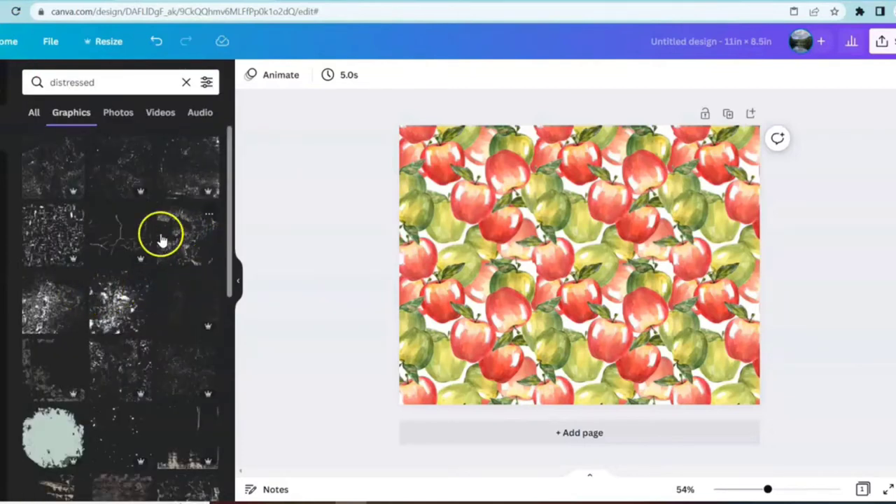
left_click(110, 304)
left_click_drag(569, 266, 475, 301)
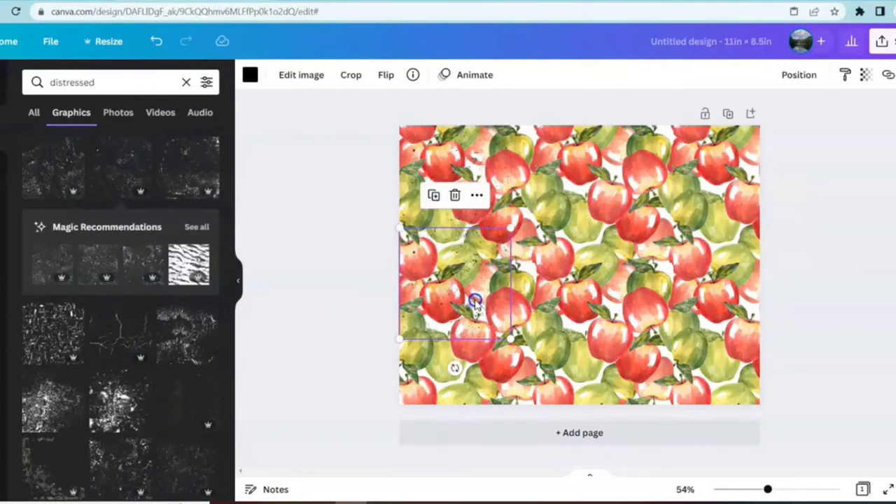
left_click(338, 219)
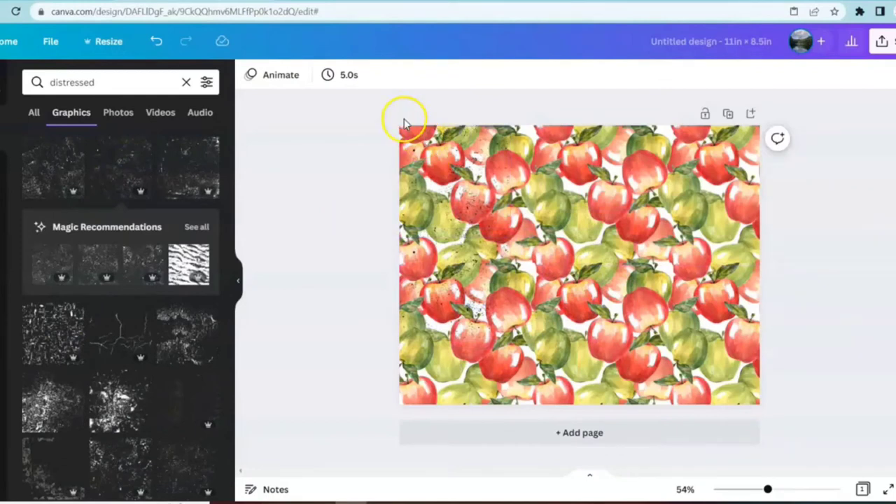
left_click_drag(376, 111, 495, 329)
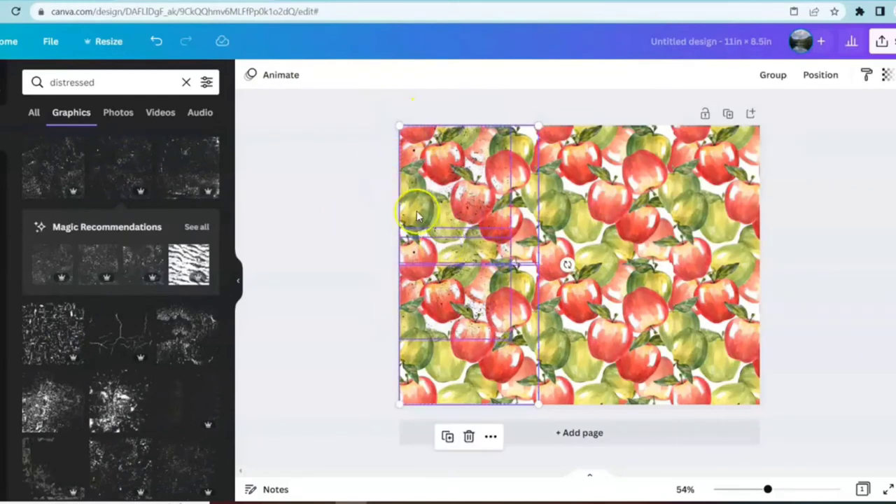
left_click(316, 165)
Give the top-left distressed texture a custom rusty brown colour, #A24612
left_click(428, 179)
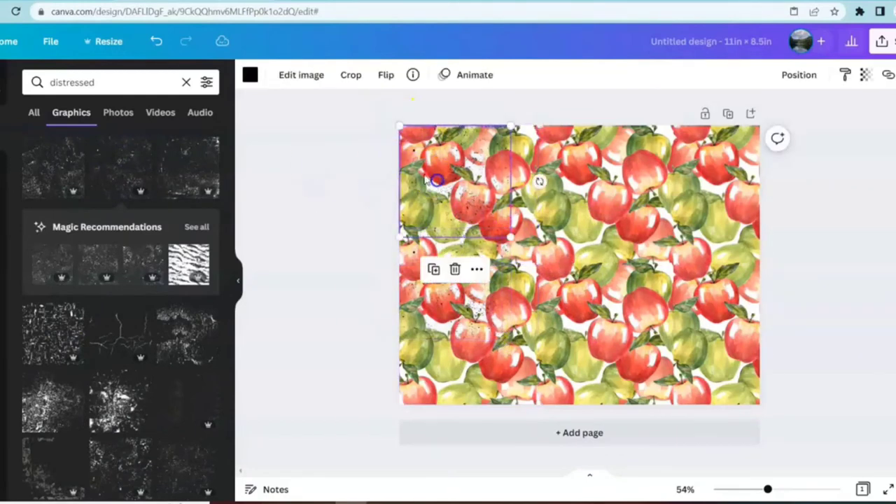
left_click(250, 75)
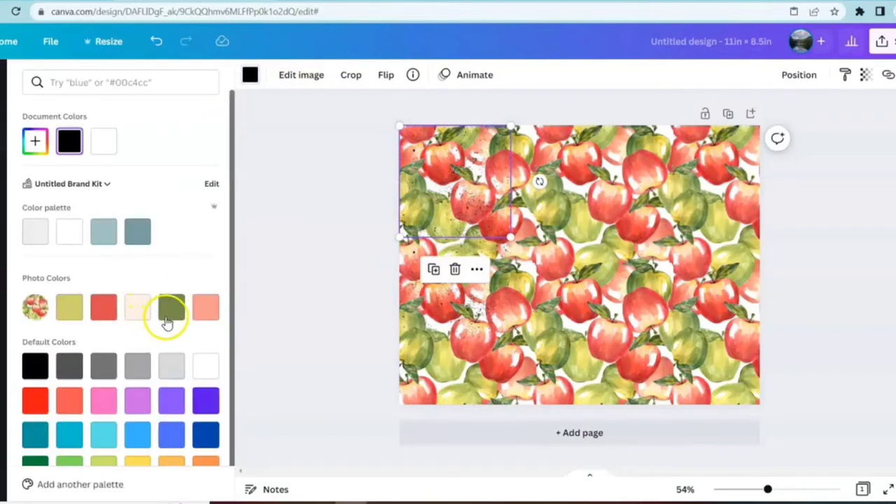
scroll(163, 315, "down", 1)
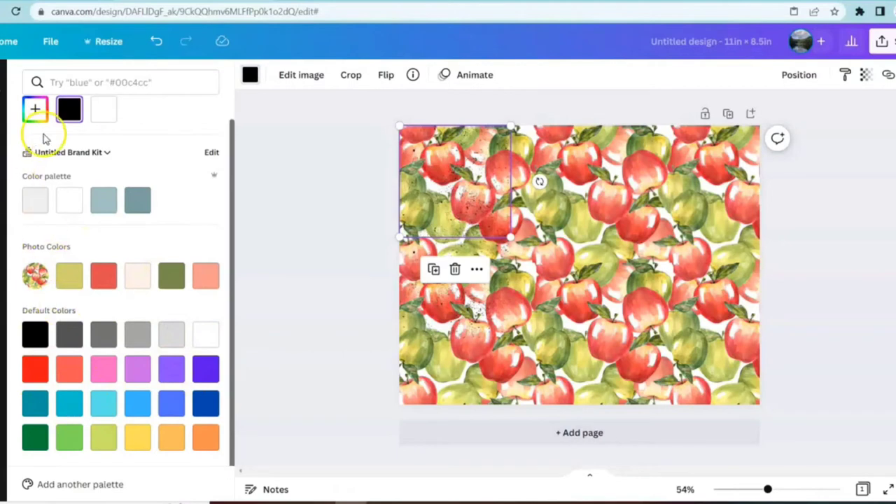
left_click(33, 111)
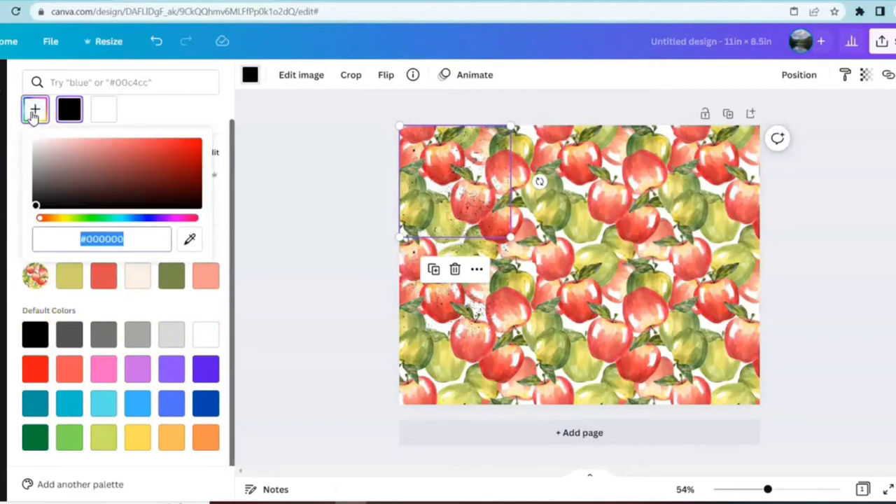
left_click(52, 219)
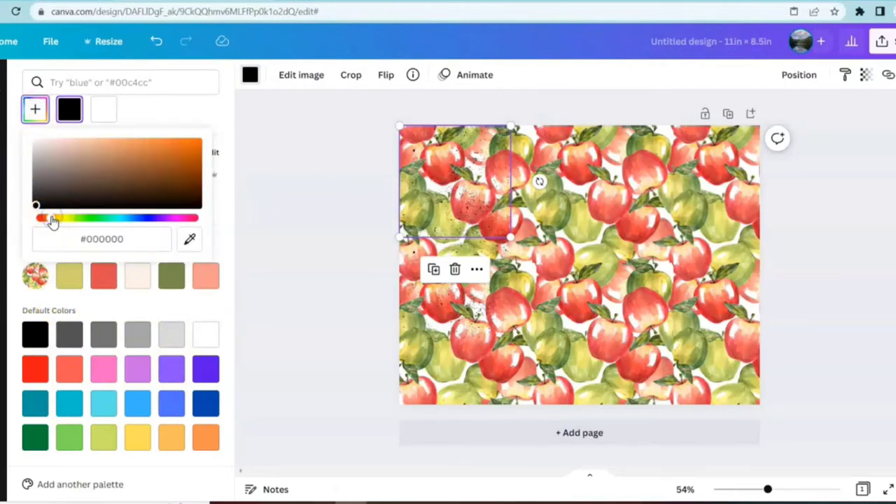
left_click_drag(55, 219, 49, 221)
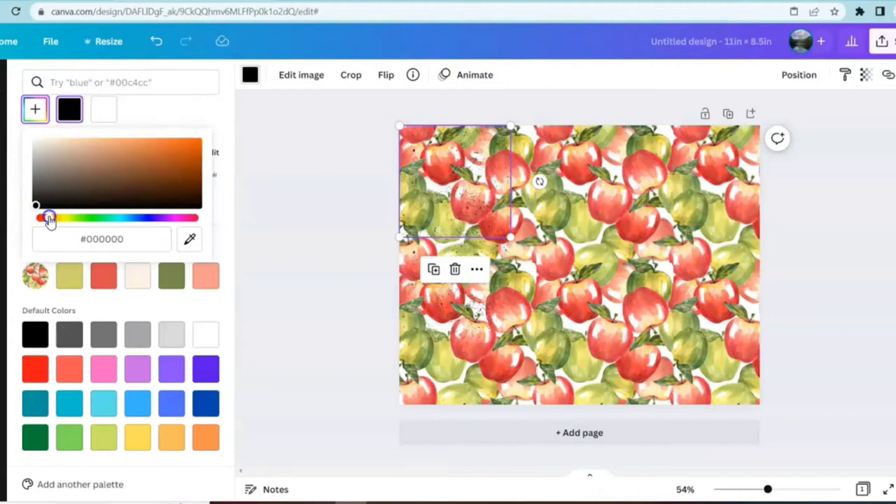
left_click(183, 164)
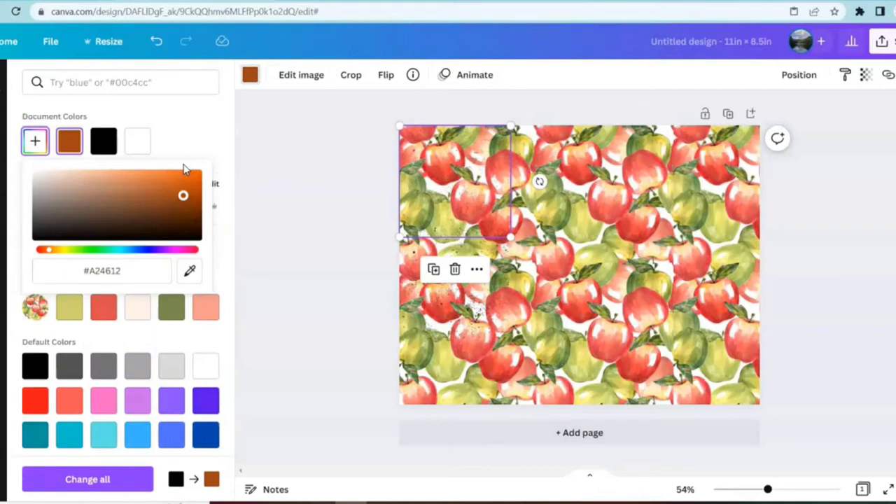
Move the brown texture to the page's top middle and place a duplicate in the middle
left_click(432, 208)
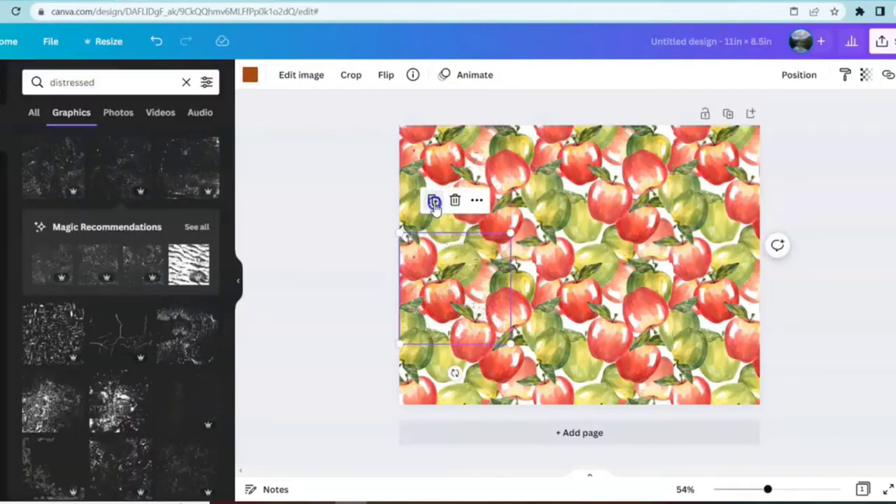
left_click(421, 402)
left_click_drag(395, 363, 692, 201)
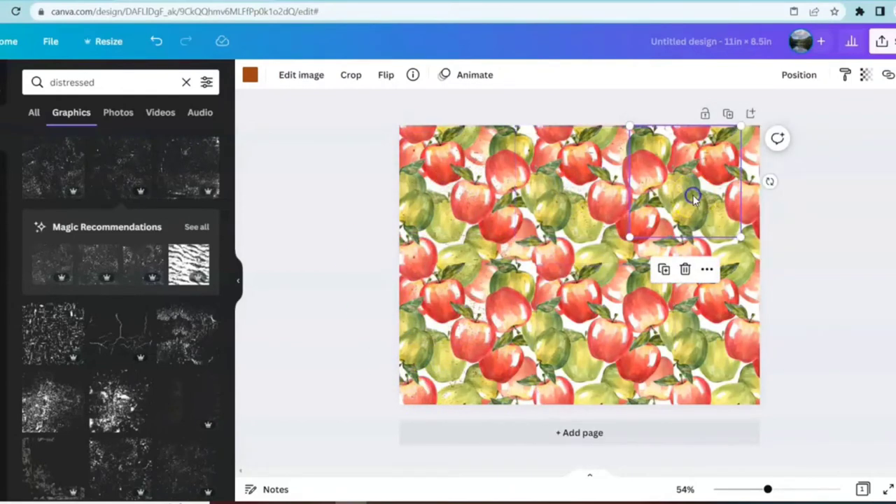
left_click(664, 269)
left_click_drag(828, 154, 591, 266)
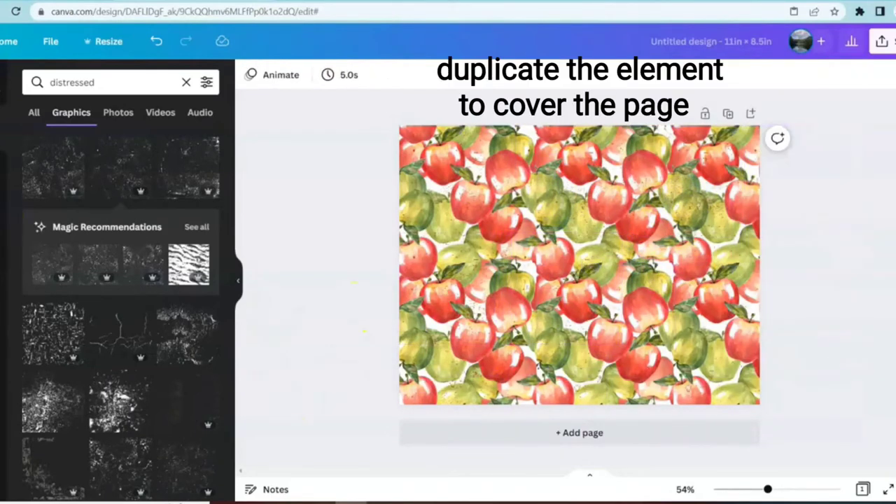
left_click(1, 210)
Add a text box reading 'Apples', move it toward the upper left, and widen it to one line
left_click(119, 120)
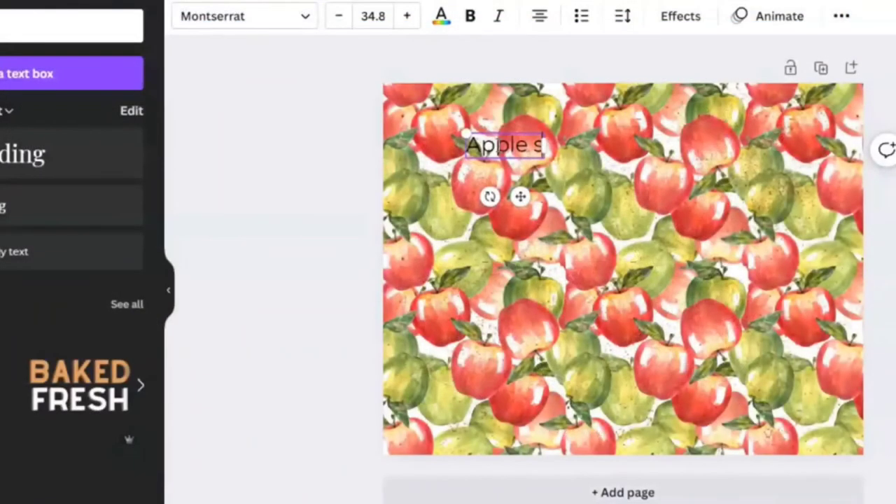
key("BackSpace")
key("BackSpace")
type("s")
left_click(336, 109)
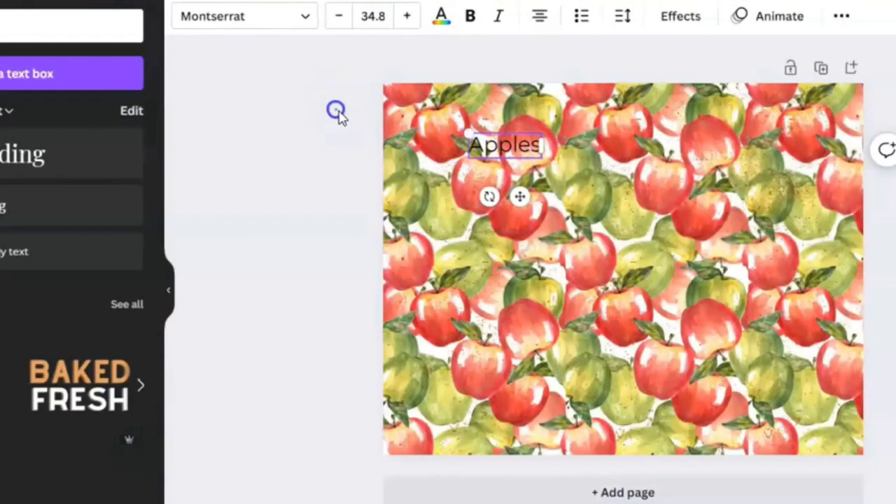
left_click_drag(504, 149, 439, 158)
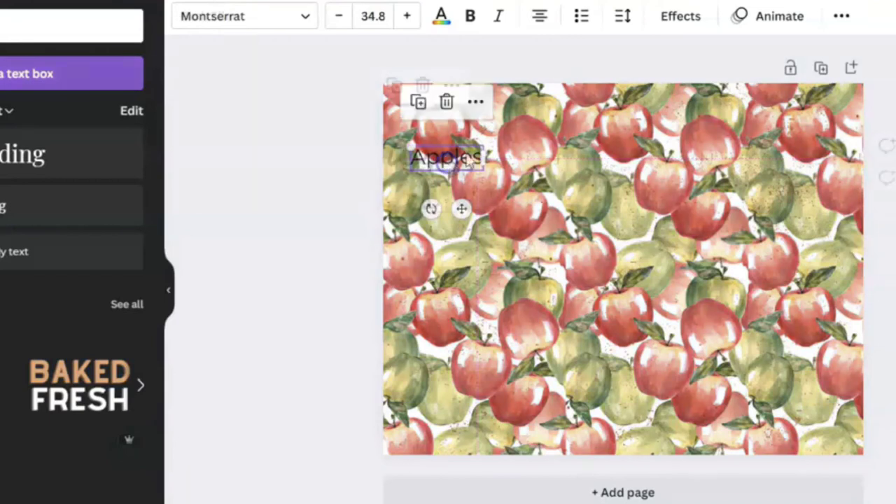
left_click_drag(492, 174, 523, 170)
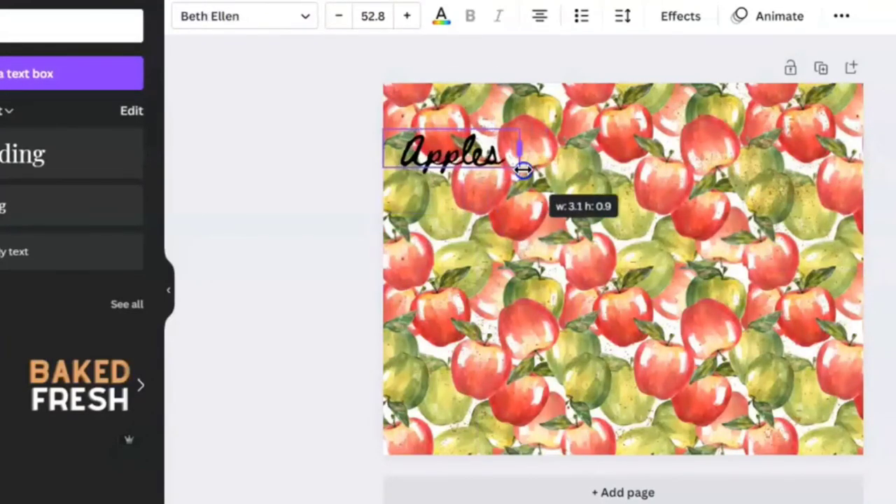
Shift the Apples text slightly down-right and colour it the same brown as the texture
left_click(333, 167)
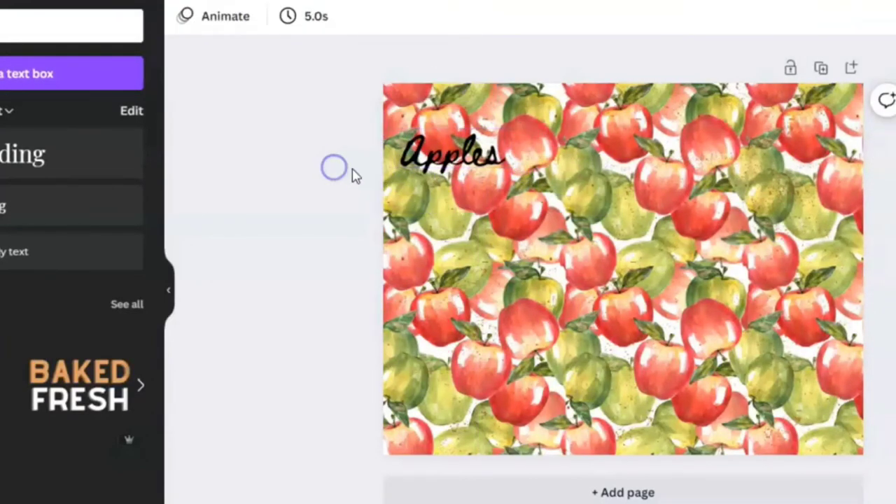
left_click_drag(461, 165, 473, 175)
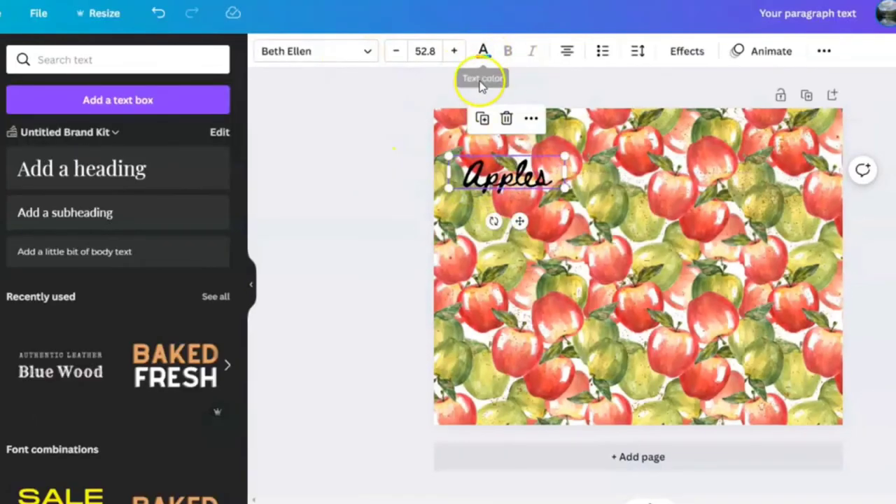
left_click(480, 56)
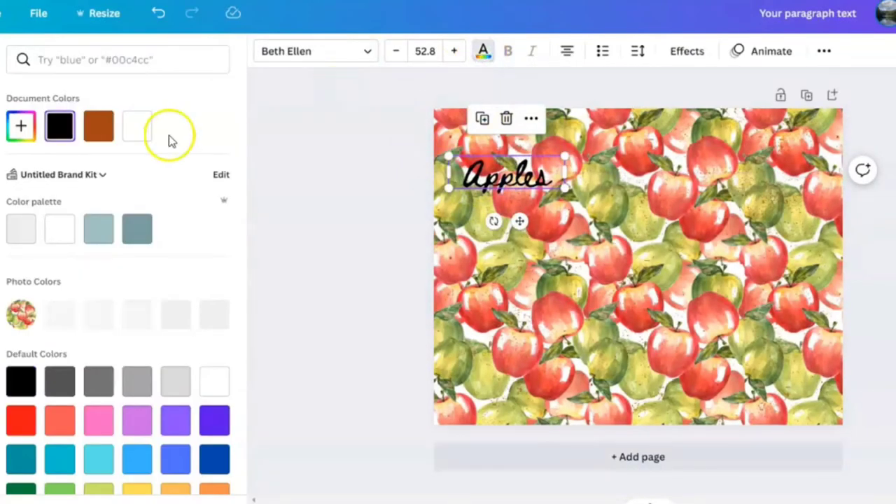
left_click(99, 129)
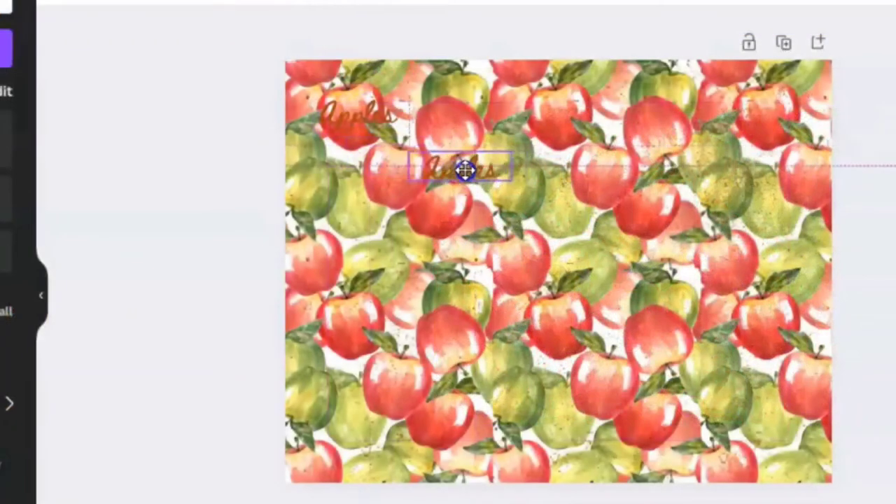
Duplicate the Apples text in a diagonal row toward the lower right, starting another copy lower left
left_click_drag(464, 168, 460, 170)
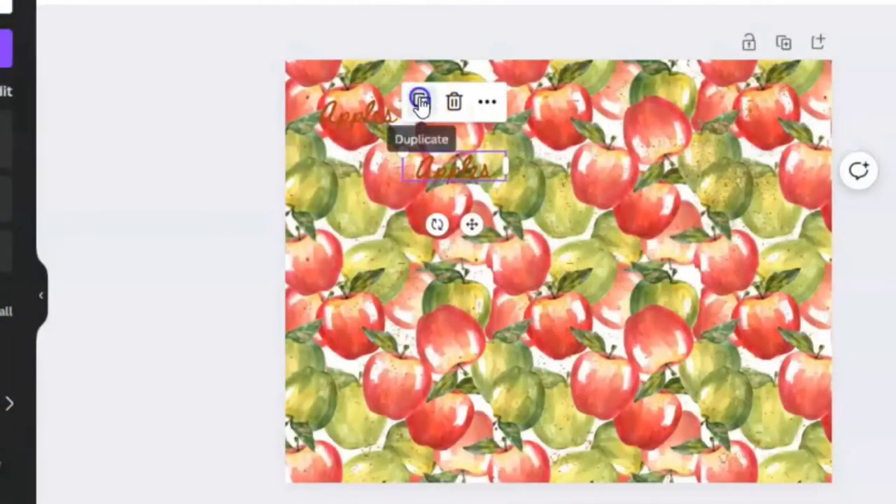
left_click(418, 100)
left_click(519, 156)
left_click(616, 212)
left_click(713, 268)
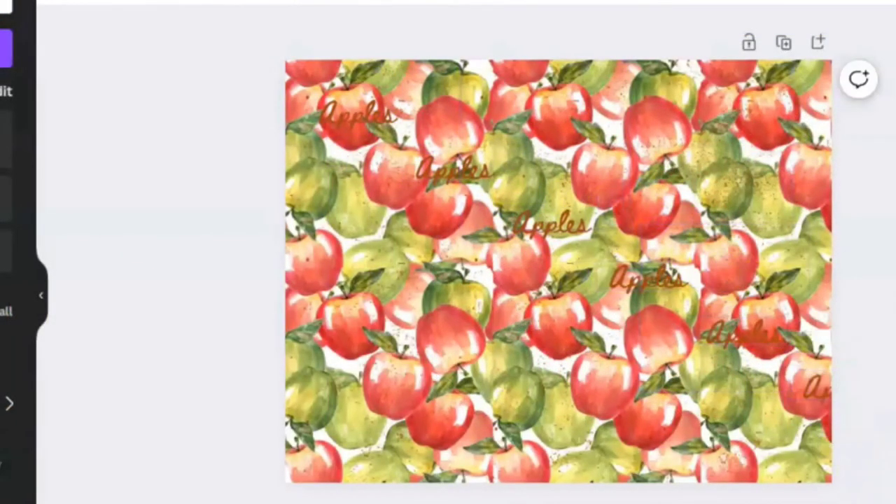
left_click(805, 384)
left_click(808, 322)
left_click_drag(808, 392, 543, 496)
Make more Apples copies and reposition them at the top middle and lower left
left_click(310, 349)
left_click(410, 390)
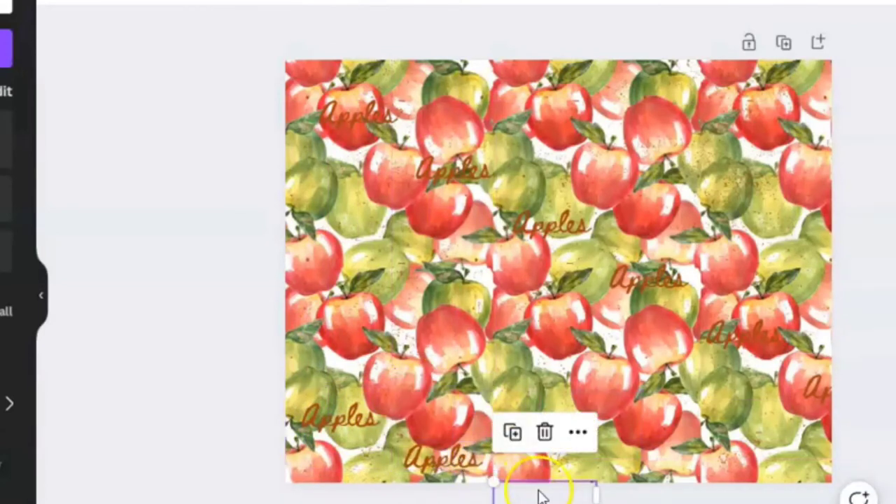
left_click(135, 214)
left_click_drag(354, 119, 594, 119)
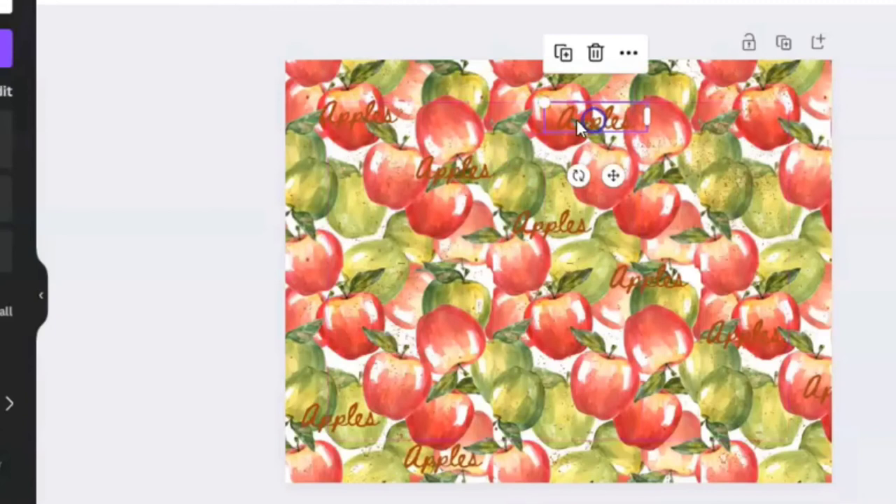
left_click_drag(330, 418, 326, 288)
left_click_drag(440, 458, 524, 436)
left_click(376, 294)
Duplicate the top-middle Apples with Ctrl+D and shift a diagonal row down-right to the bottom-right corner
left_click(610, 116)
key("ctrl+d")
left_click_drag(600, 136, 691, 196)
left_click_drag(540, 222, 529, 234)
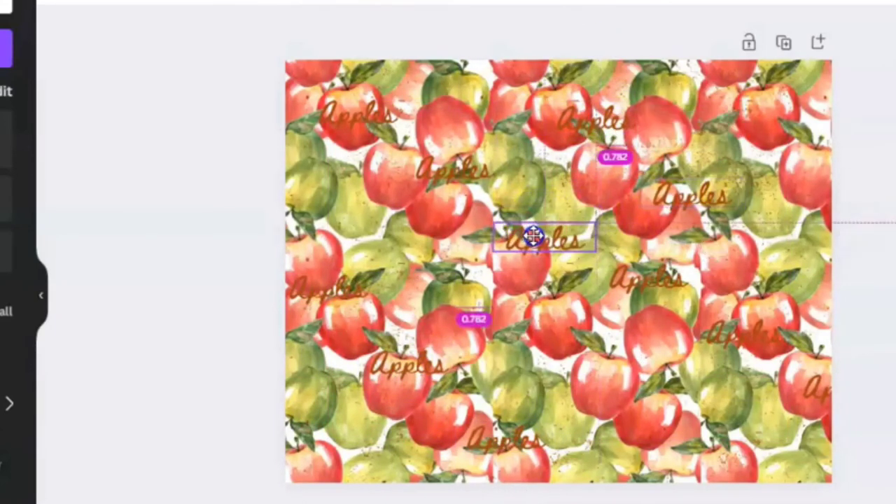
left_click_drag(634, 275, 595, 312)
left_click_drag(746, 330, 690, 386)
left_click_drag(785, 389, 760, 458)
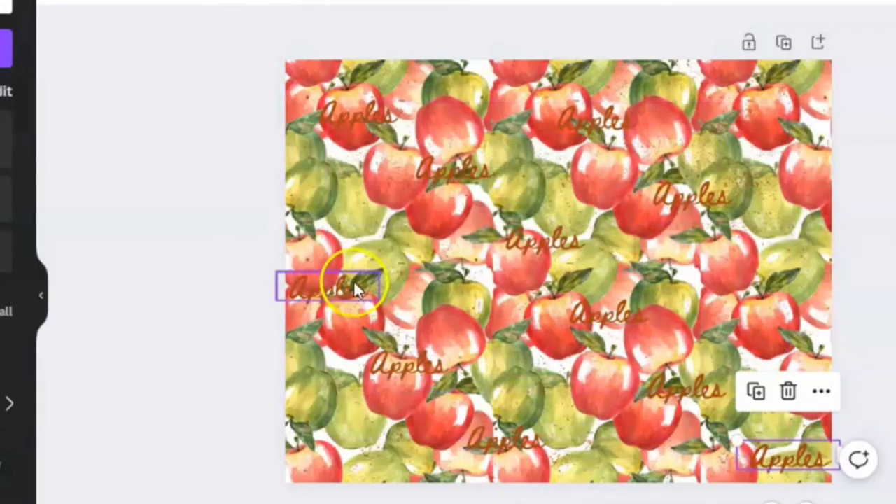
Move Apples copies into the bottom-left corner, down the right side, and into the top-right corner
left_click(320, 286)
left_click_drag(319, 285, 356, 453)
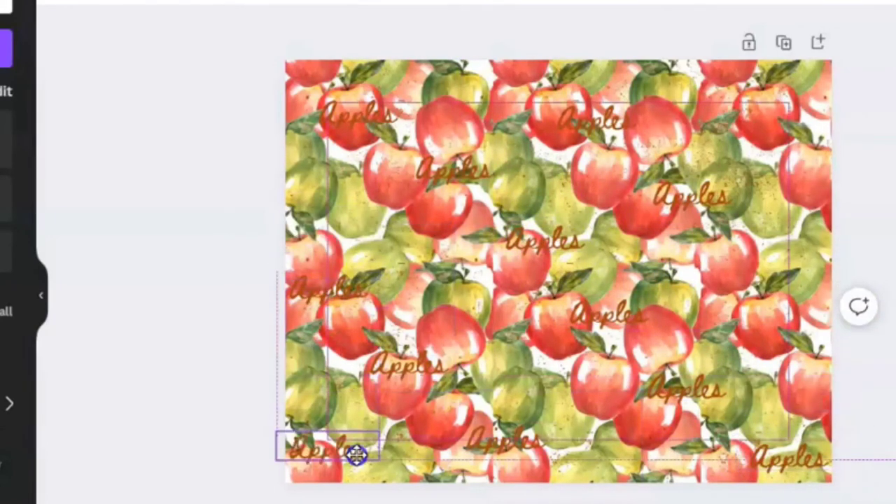
left_click(688, 184)
left_click_drag(688, 188, 785, 294)
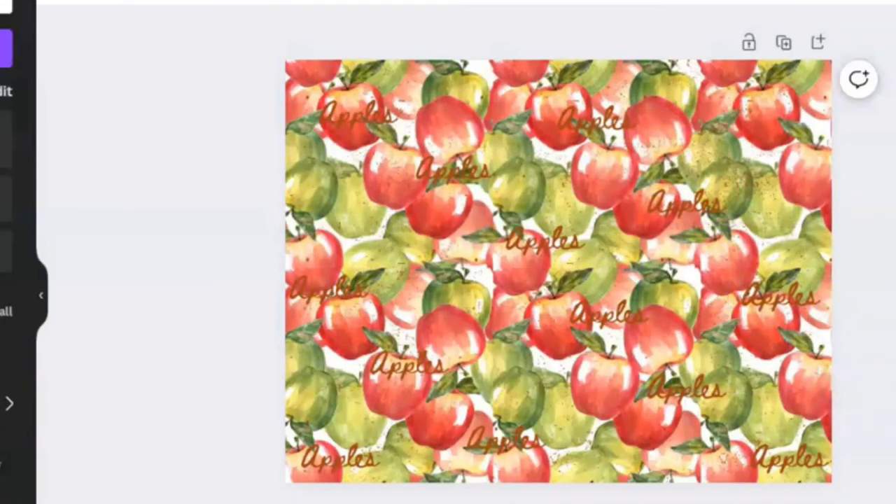
left_click(615, 102)
left_click_drag(615, 97, 796, 91)
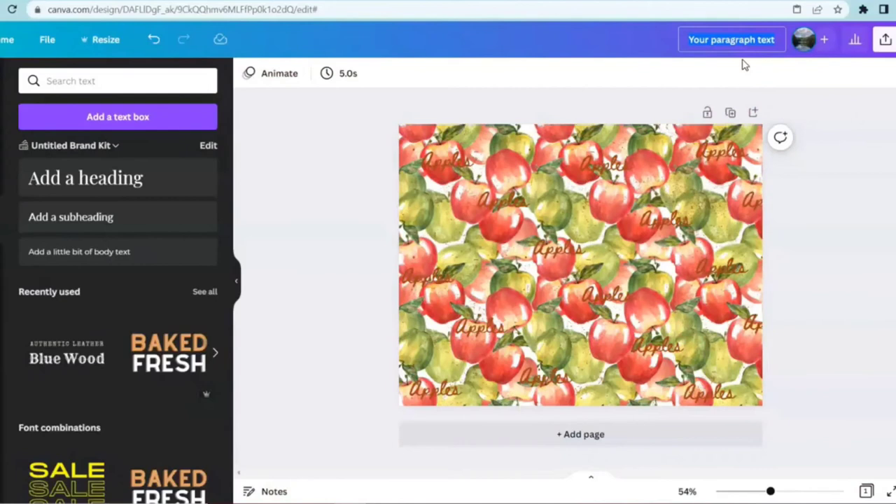
Name the design 'apple paper'
type("apl")
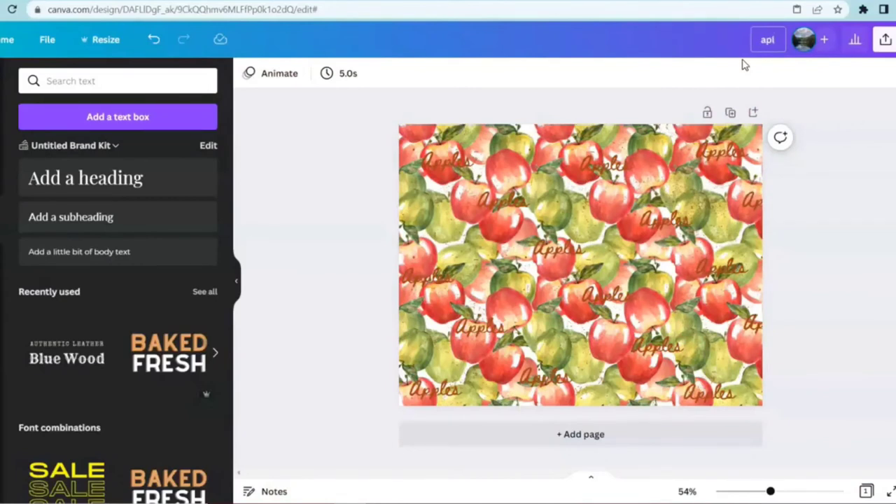
key("BackSpace")
type("ple paper")
Download the design as a PDF Print file
left_click(884, 40)
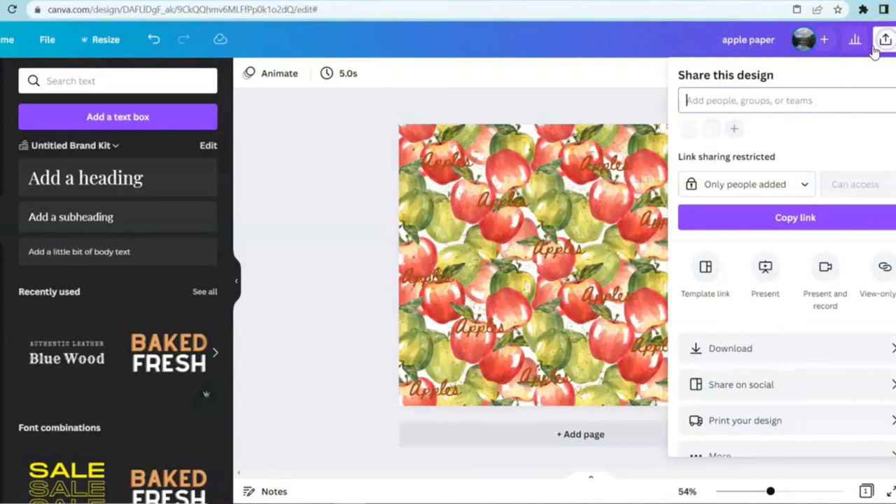
left_click(758, 348)
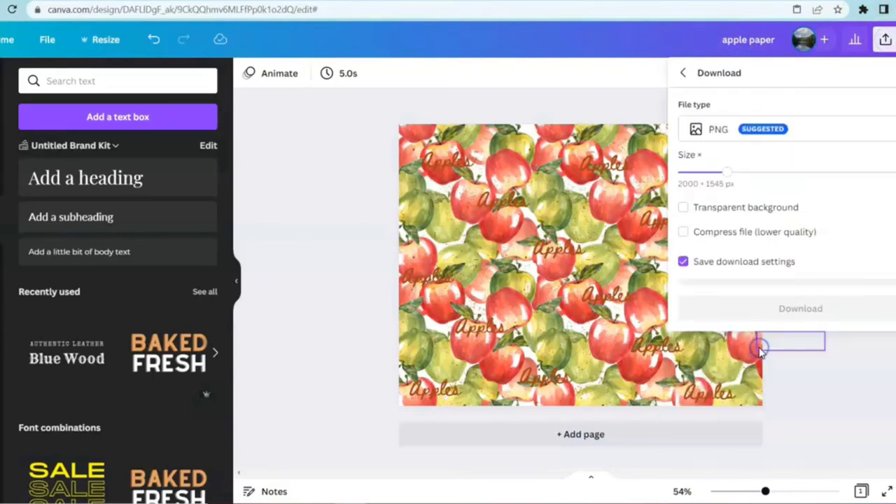
left_click(740, 128)
left_click(746, 224)
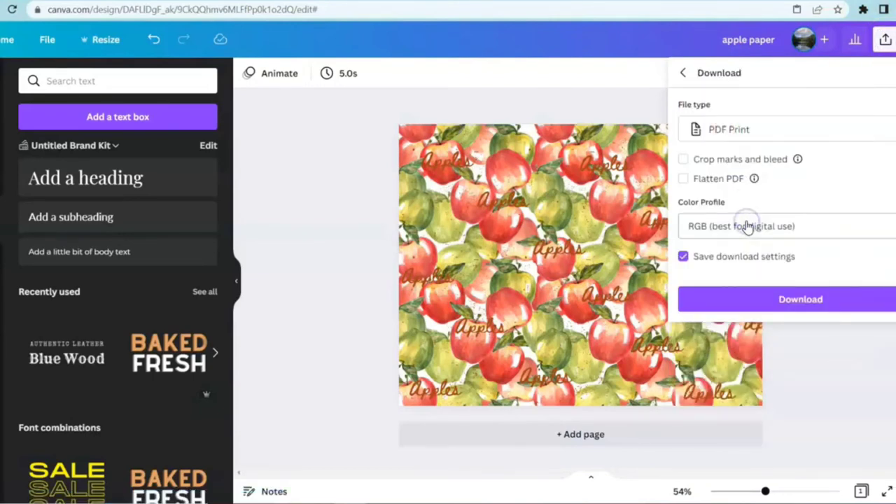
left_click(778, 299)
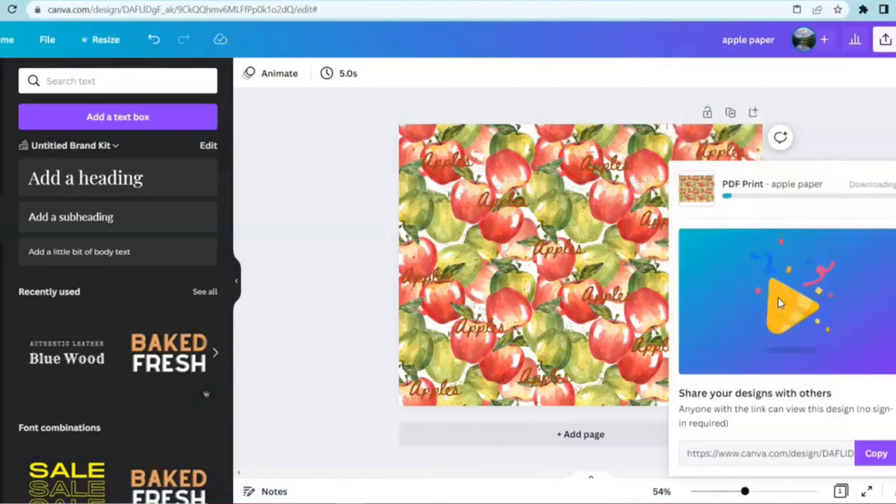